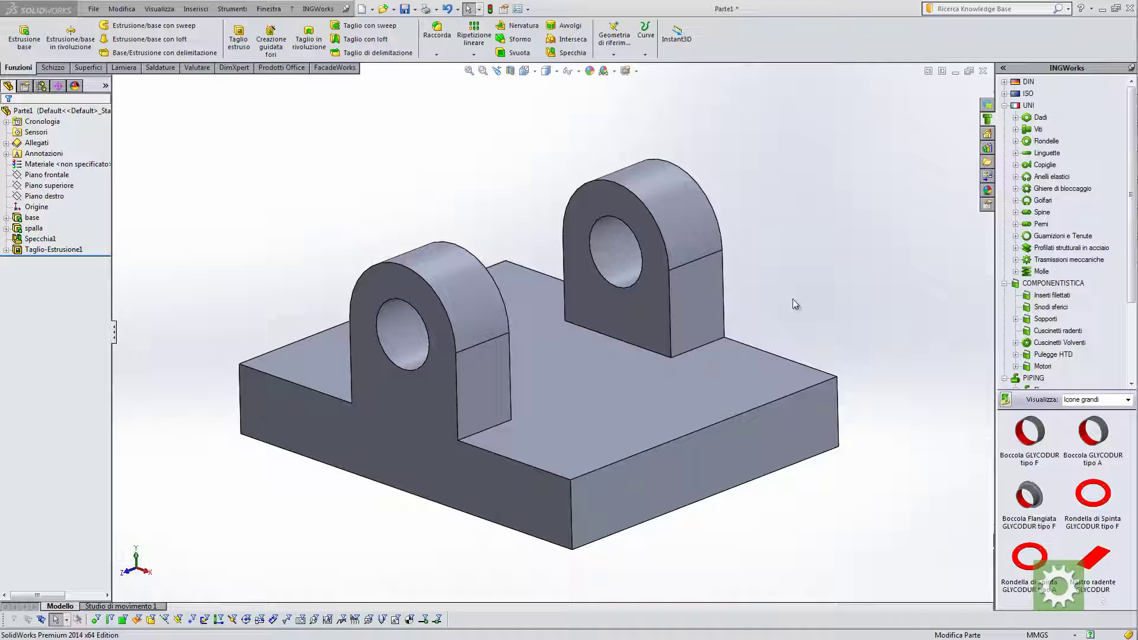
# Step: Pan the bracket slightly left and orbit it to a lower, more frontal viewing angle
pyautogui.moveTo(802, 249)
pyautogui.keyDown('ctrl'); pyautogui.mouseDown(button='middle')
pyautogui.moveTo(752, 257)
pyautogui.moveTo(779, 250)
pyautogui.mouseUp(button='middle'); pyautogui.keyUp('ctrl')
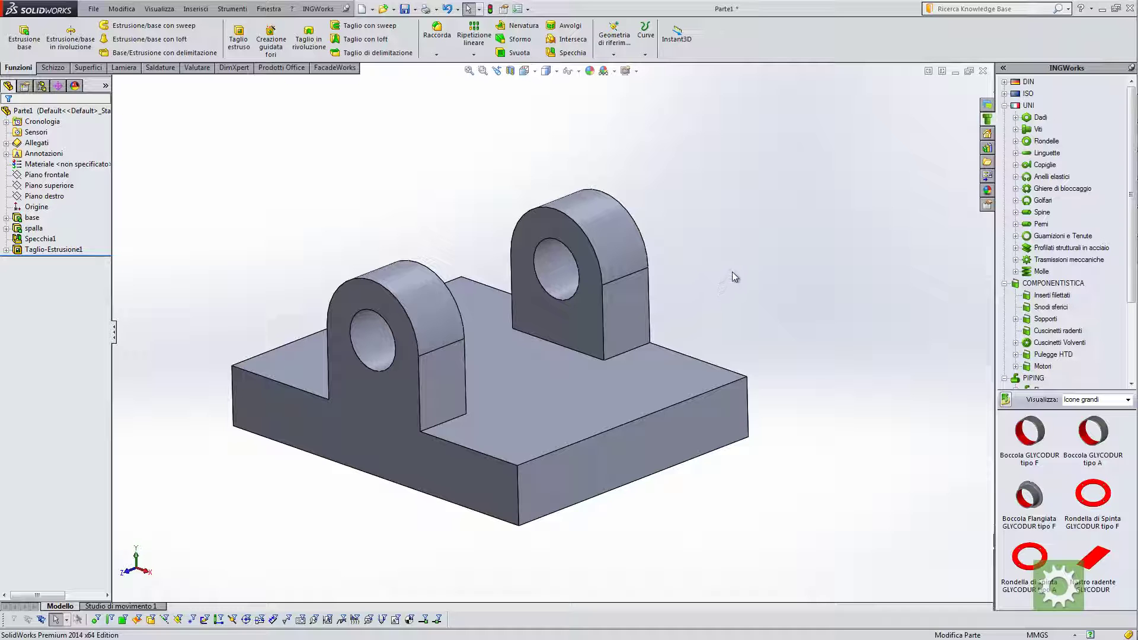
pyautogui.moveTo(723, 274)
pyautogui.mouseDown(button='middle')
pyautogui.moveTo(549, 367)
pyautogui.moveTo(553, 344)
pyautogui.mouseUp(button='middle')
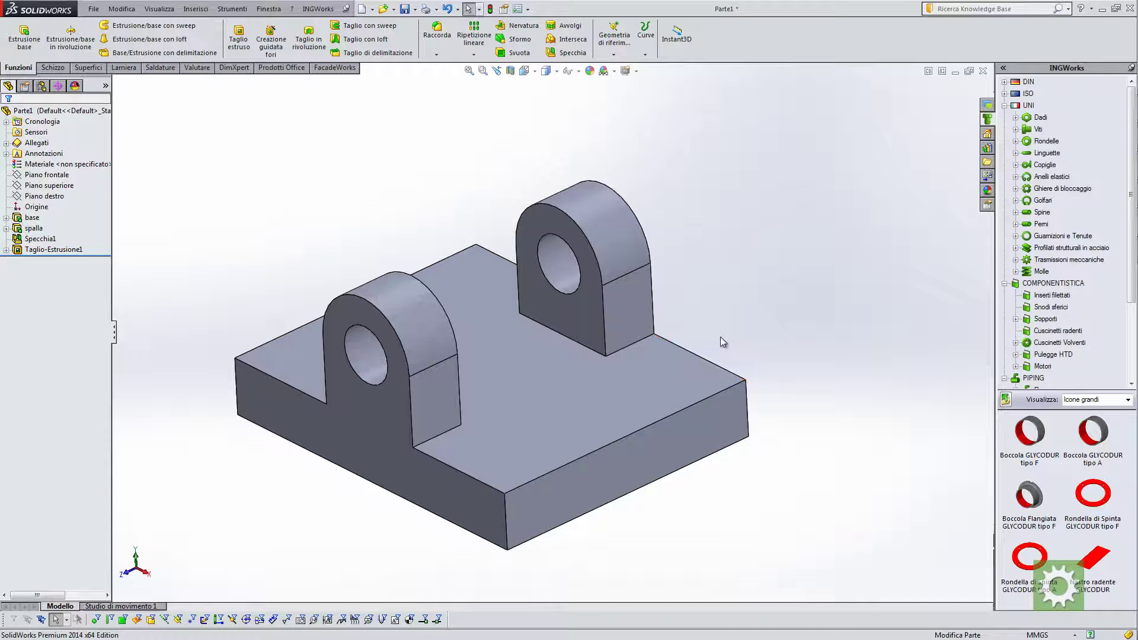
pyautogui.moveTo(719, 340)
pyautogui.mouseDown(button='middle')
pyautogui.moveTo(752, 190)
pyautogui.moveTo(701, 358)
pyautogui.moveTo(859, 295)
pyautogui.moveTo(761, 342)
pyautogui.moveTo(717, 336)
pyautogui.moveTo(709, 345)
pyautogui.moveTo(724, 312)
pyautogui.moveTo(732, 353)
pyautogui.mouseUp(button='middle')
# Step: Exit rotation, nudge the orbit, and zoom until the bracket sits small at lower left
pyautogui.press('Escape')
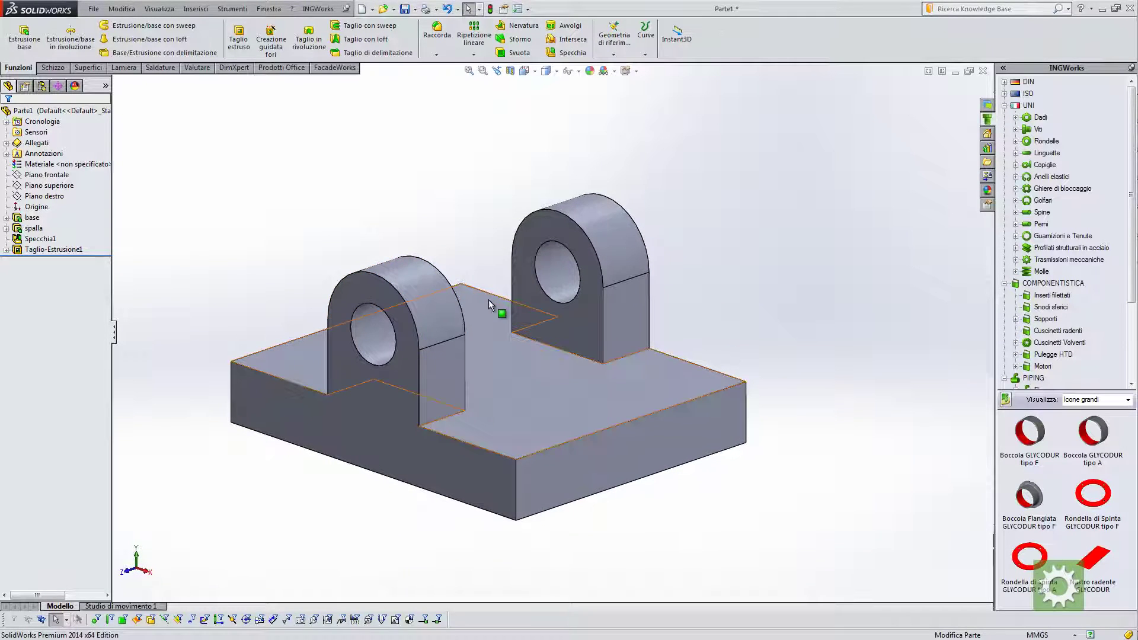
pyautogui.moveTo(454, 287)
pyautogui.mouseDown(button='middle')
pyautogui.moveTo(461, 299)
pyautogui.moveTo(465, 272)
pyautogui.mouseUp(button='middle')
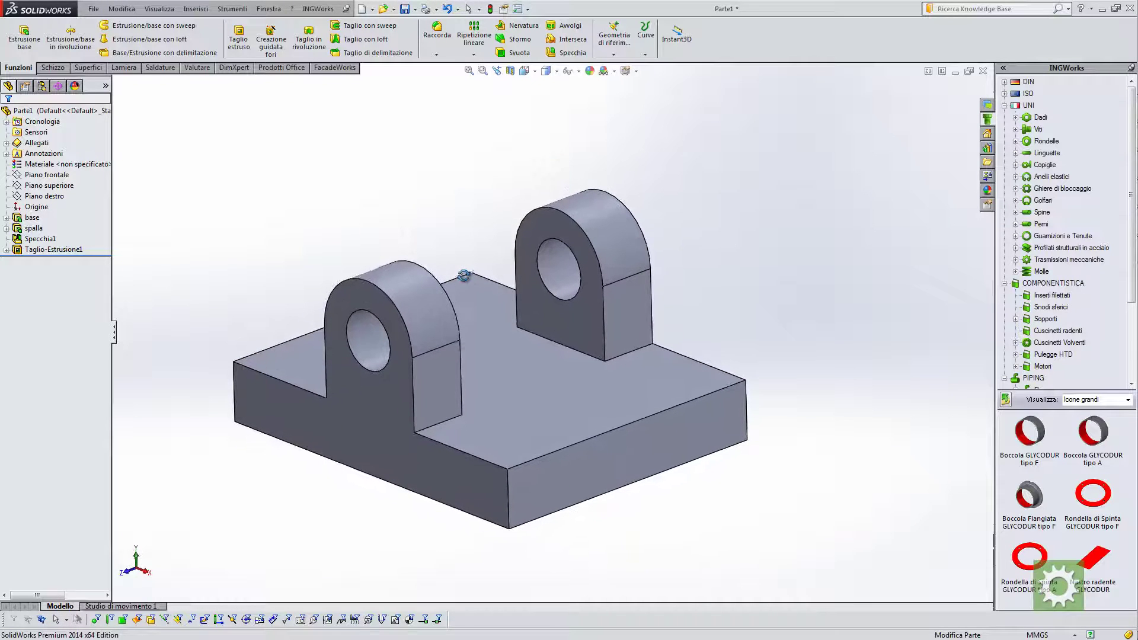
pyautogui.scroll(-2, 521, 332)
pyautogui.scroll(1, 522, 332)
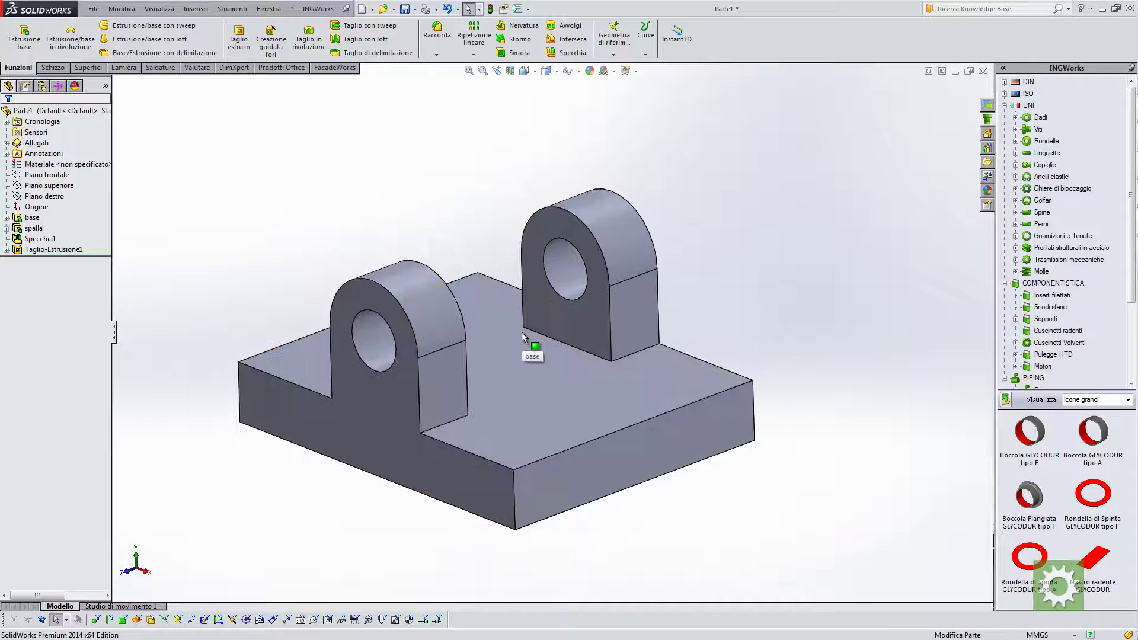
pyautogui.scroll(2, 546, 331)
pyautogui.scroll(1, 549, 330)
pyautogui.scroll(-2, 549, 331)
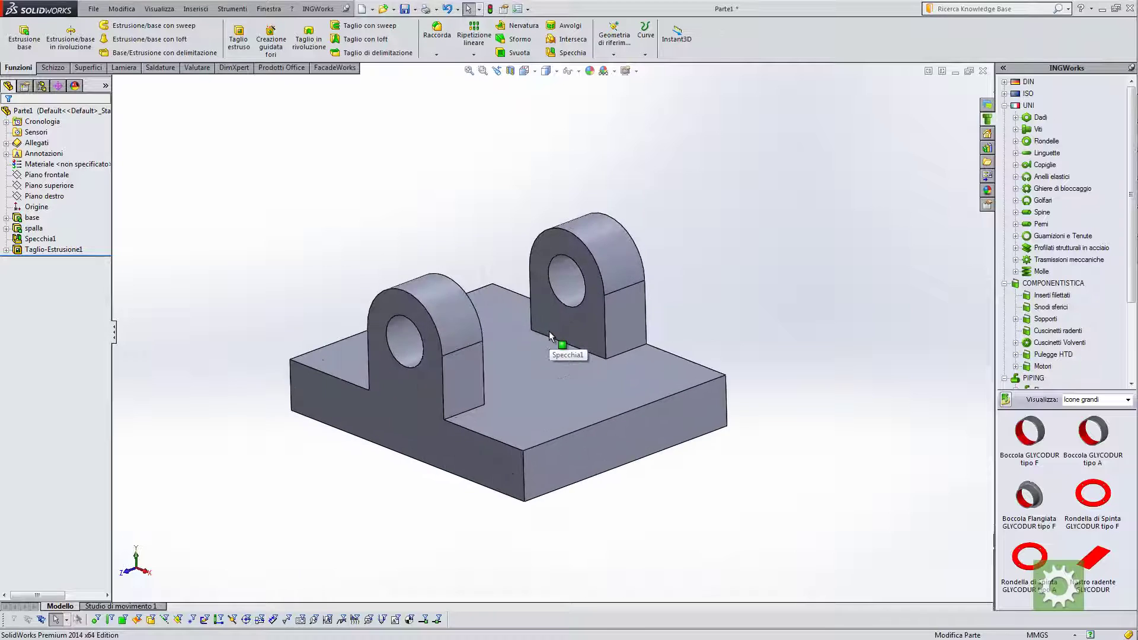
pyautogui.scroll(-2, 549, 330)
pyautogui.scroll(1, 548, 330)
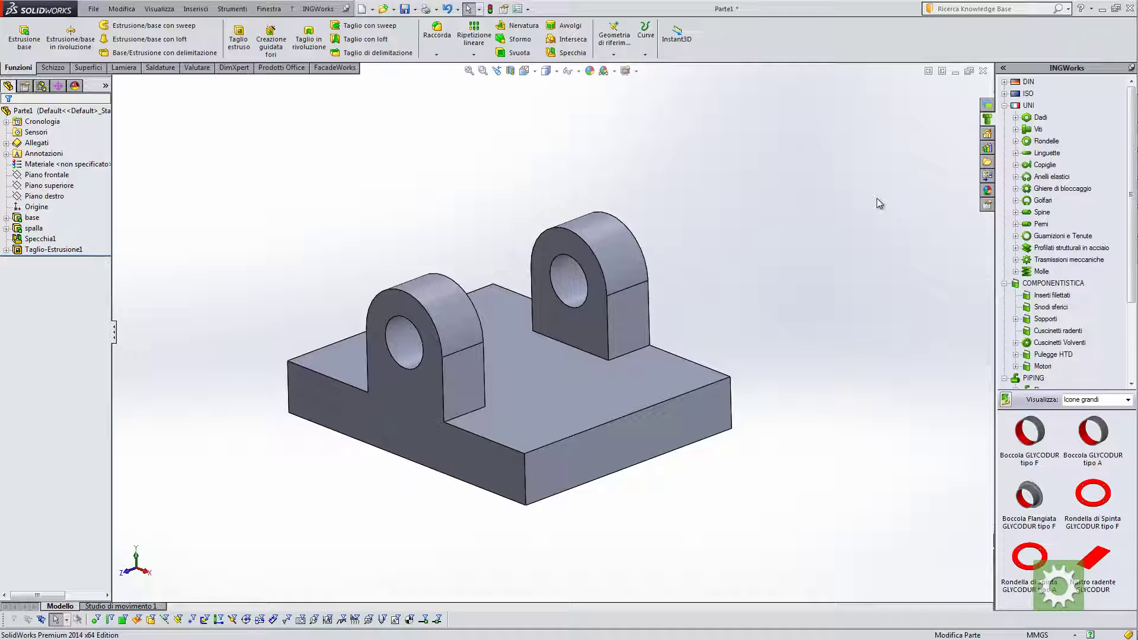
pyautogui.scroll(2, 871, 217)
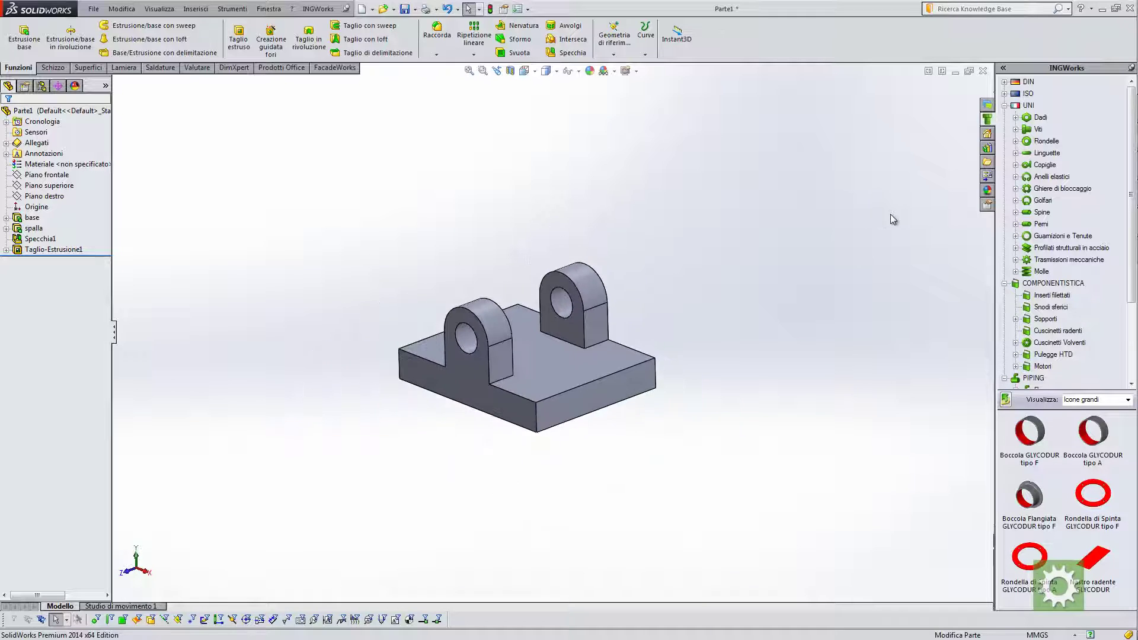
pyautogui.scroll(2, 907, 208)
pyautogui.scroll(1, 921, 202)
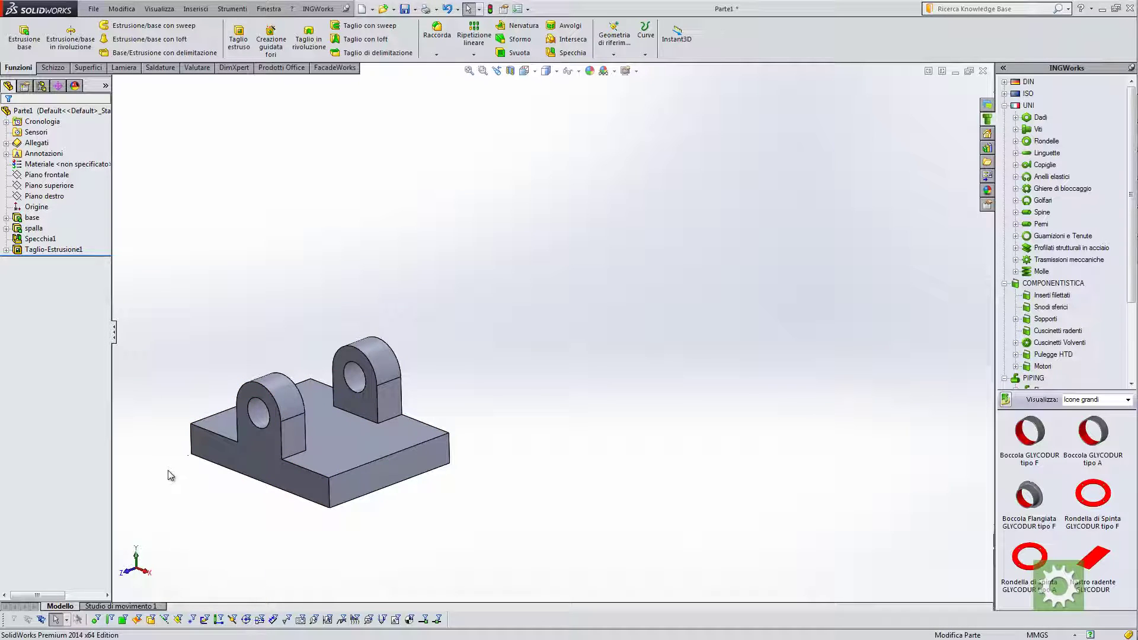
# Step: Zoom the bracket to fit, then pan and zoom until it fills most of the window
pyautogui.press('z')
pyautogui.press('f')
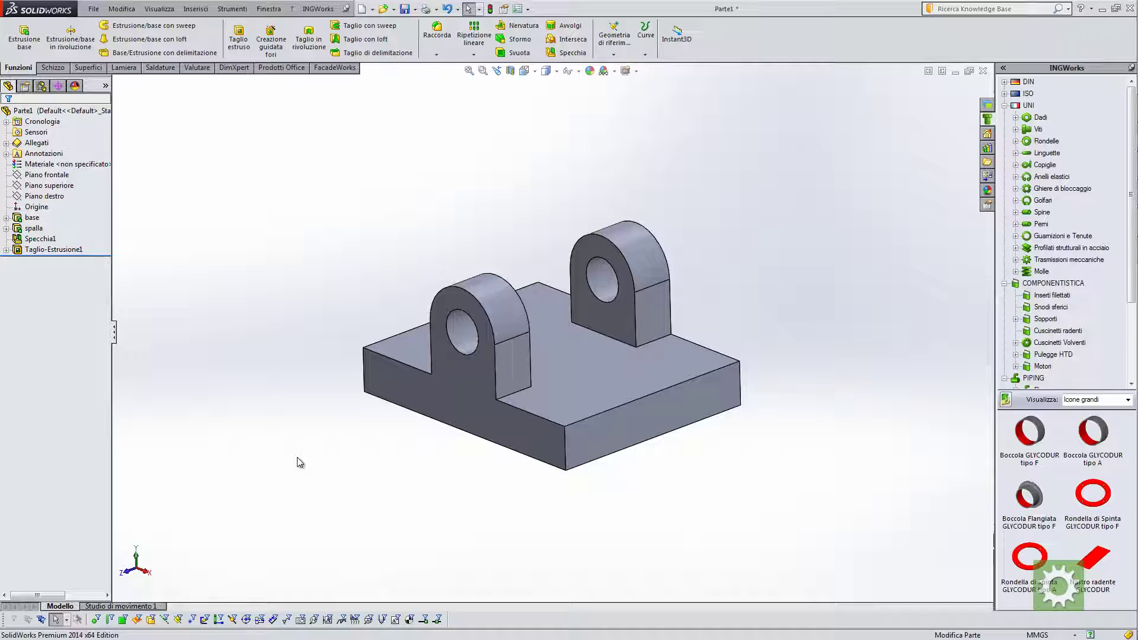
pyautogui.moveTo(393, 461)
pyautogui.keyDown('ctrl'); pyautogui.mouseDown(button='middle')
pyautogui.moveTo(287, 460)
pyautogui.moveTo(454, 460)
pyautogui.moveTo(237, 459)
pyautogui.moveTo(483, 434)
pyautogui.moveTo(320, 409)
pyautogui.moveTo(501, 386)
pyautogui.moveTo(498, 465)
pyautogui.moveTo(381, 467)
pyautogui.moveTo(393, 470)
pyautogui.mouseUp(button='middle'); pyautogui.keyUp('ctrl')
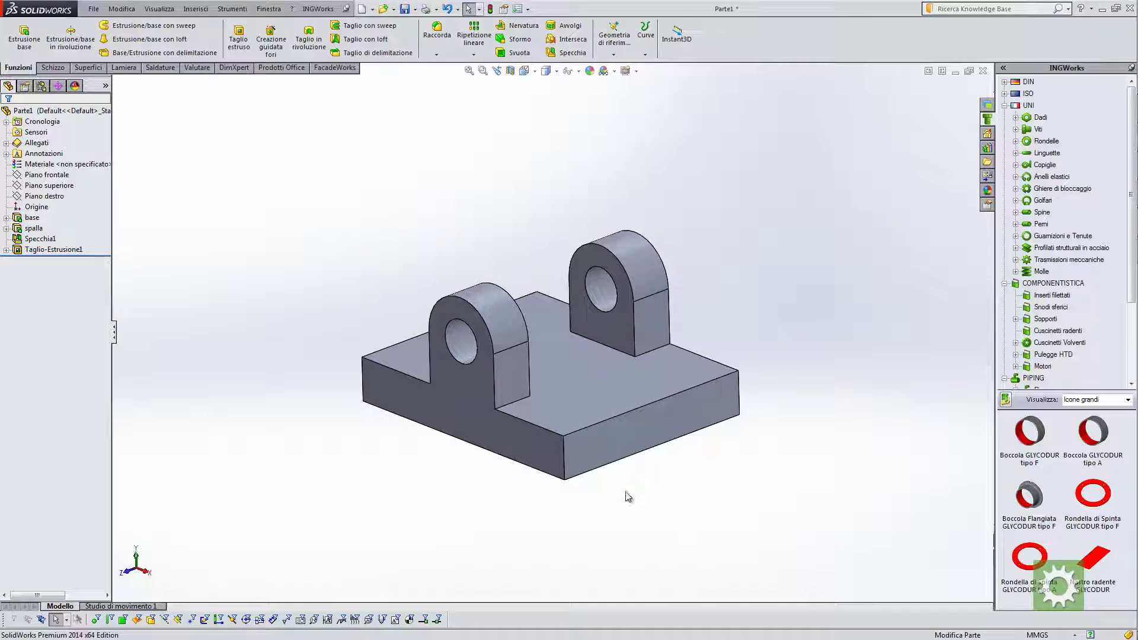
pyautogui.moveTo(638, 500)
pyautogui.keyDown('shift'); pyautogui.mouseDown(button='middle')
pyautogui.moveTo(653, 460)
pyautogui.moveTo(653, 483)
pyautogui.mouseUp(button='middle'); pyautogui.keyUp('shift')
pyautogui.keyDown('ctrl'); pyautogui.moveTo(546, 445); pyautogui.dragTo(546, 415, button='middle'); pyautogui.keyUp('ctrl')
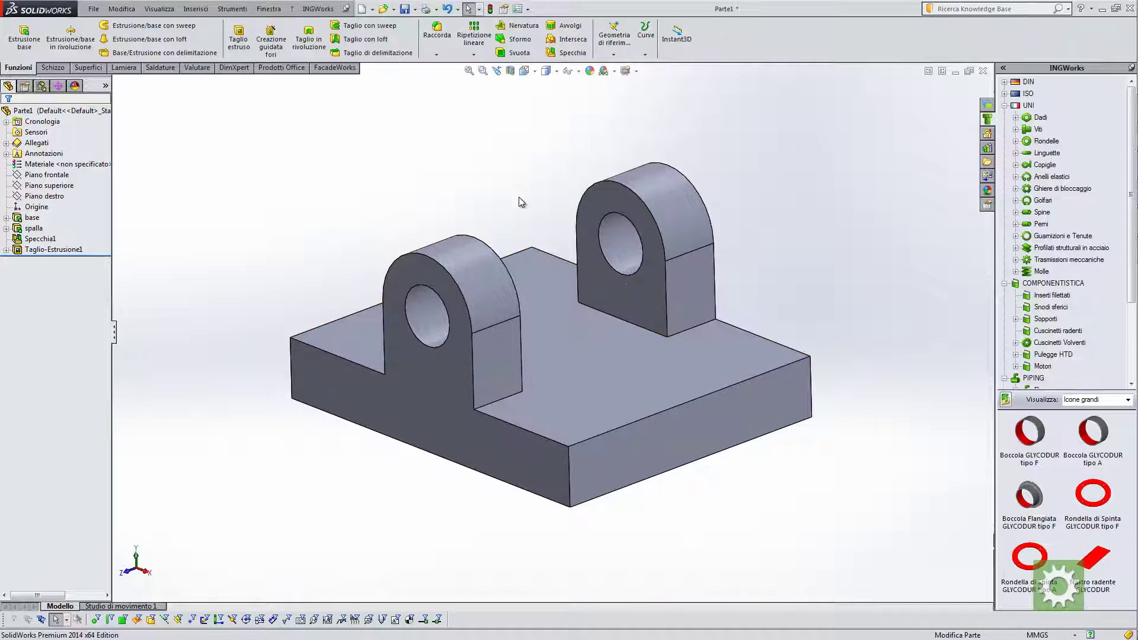
pyautogui.scroll(-2, 616, 187)
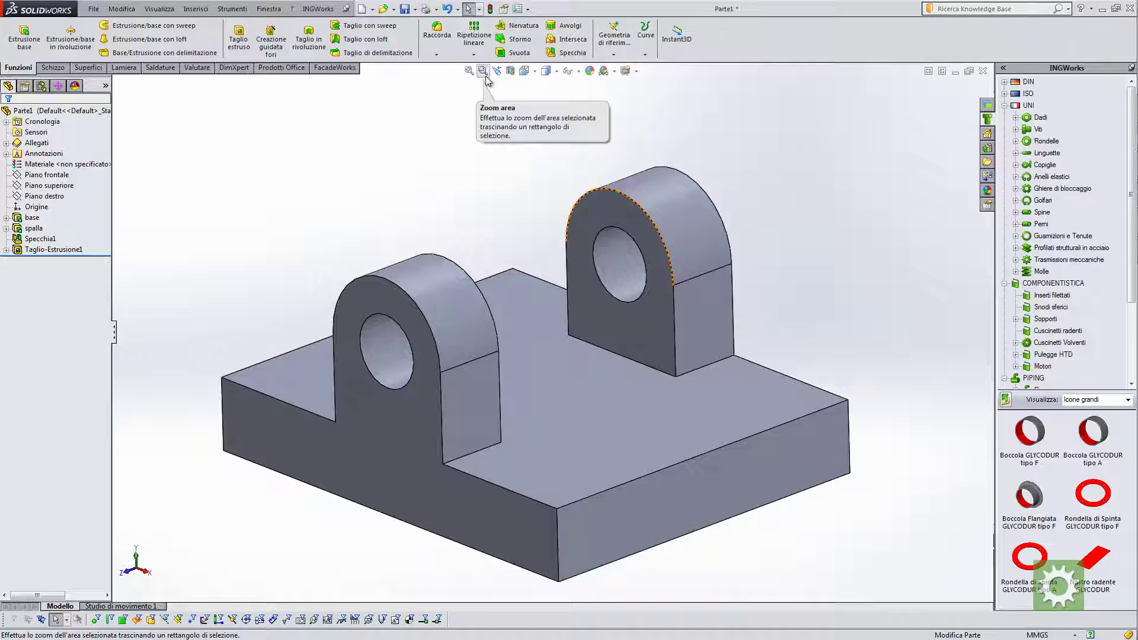
pyautogui.click(483, 70)
pyautogui.moveTo(524, 138); pyautogui.dragTo(787, 317)
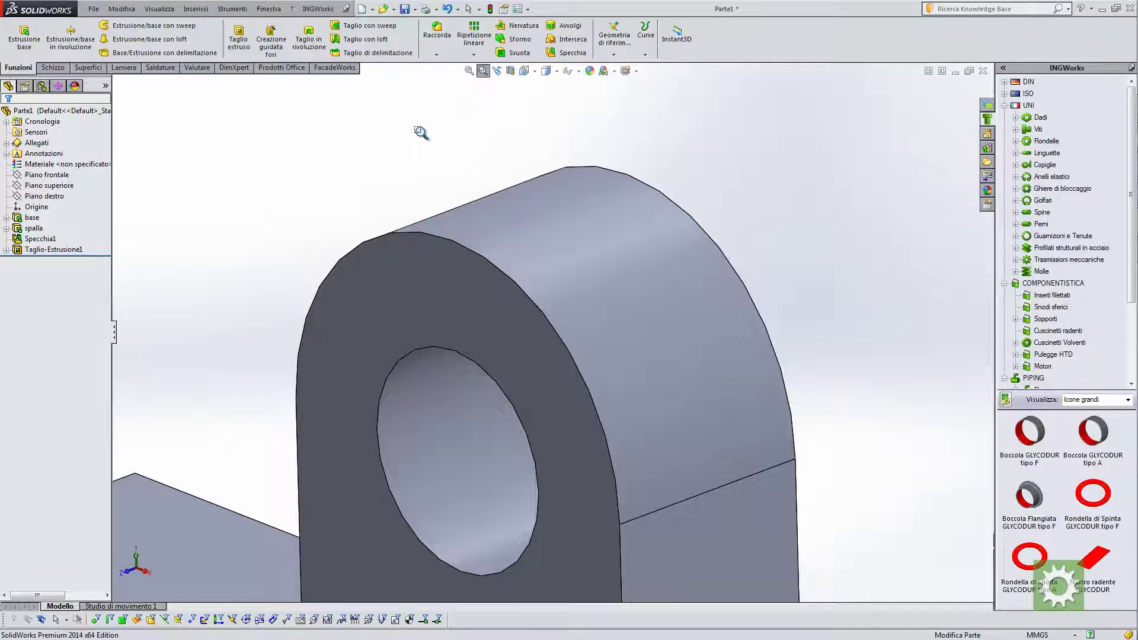
pyautogui.press('Escape')
pyautogui.click(469, 71)
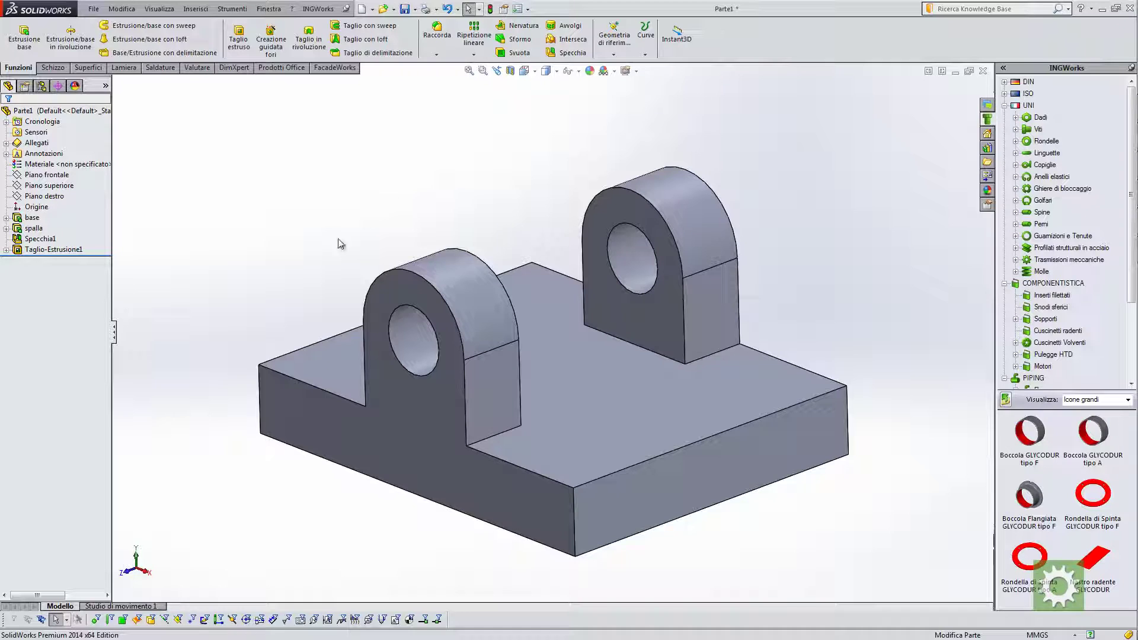
# Step: Show the Piano frontale front reference plane through the bracket
pyautogui.moveTo(307, 229)
pyautogui.mouseDown(button='middle')
pyautogui.moveTo(291, 239)
pyautogui.moveTo(303, 231)
pyautogui.mouseUp(button='middle')
pyautogui.scroll(-2, 610, 379)
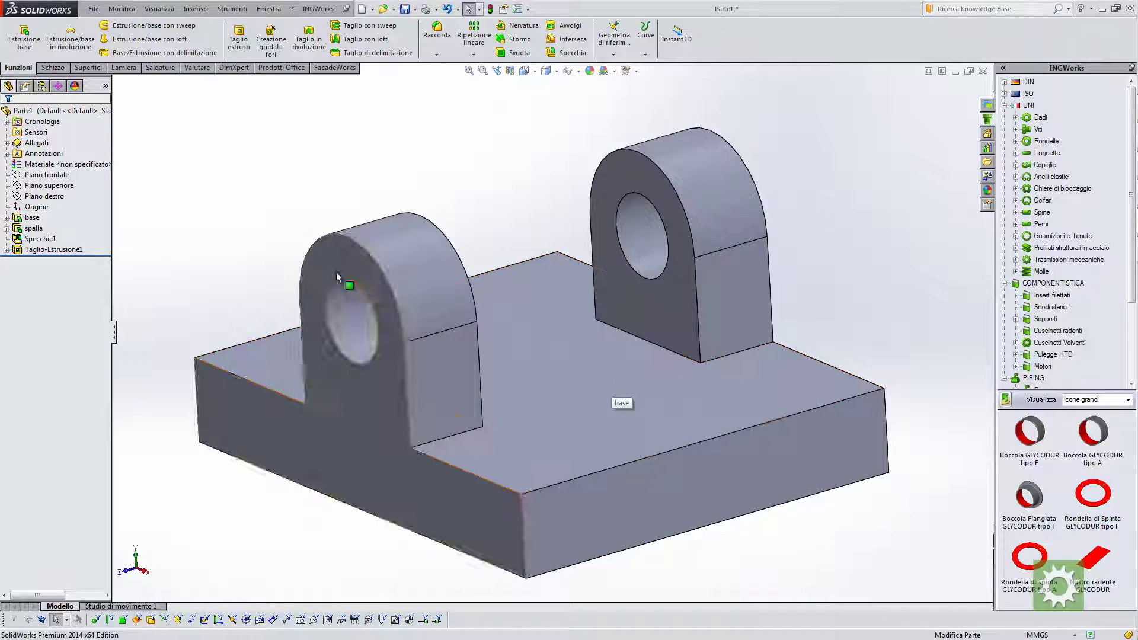
pyautogui.moveTo(267, 191); pyautogui.dragTo(268, 193, button='middle')
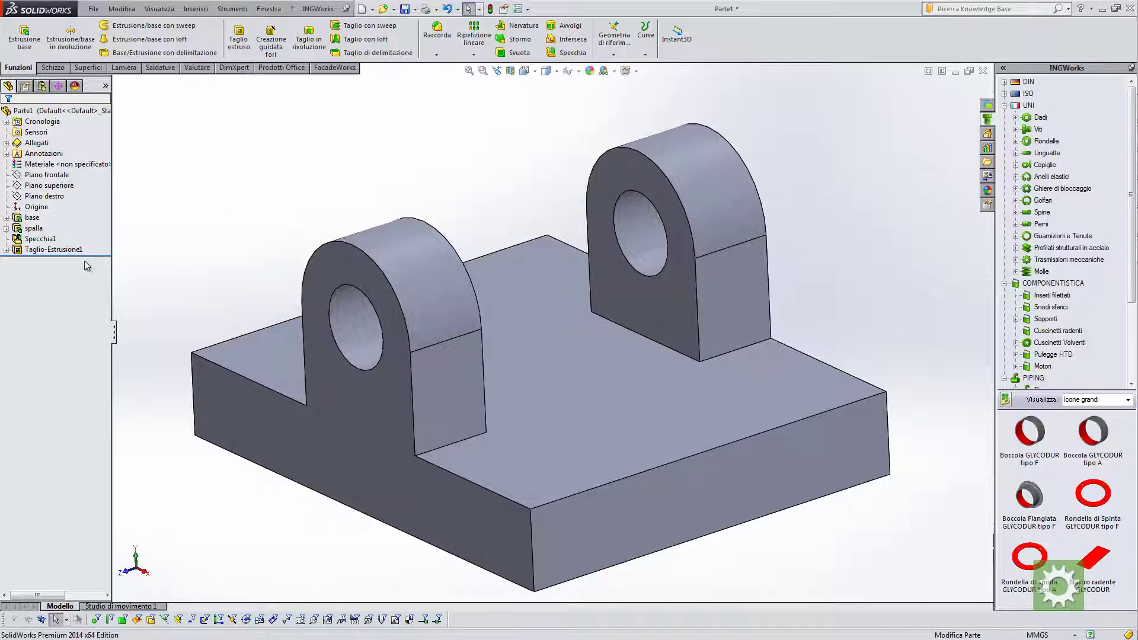
pyautogui.click(47, 175)
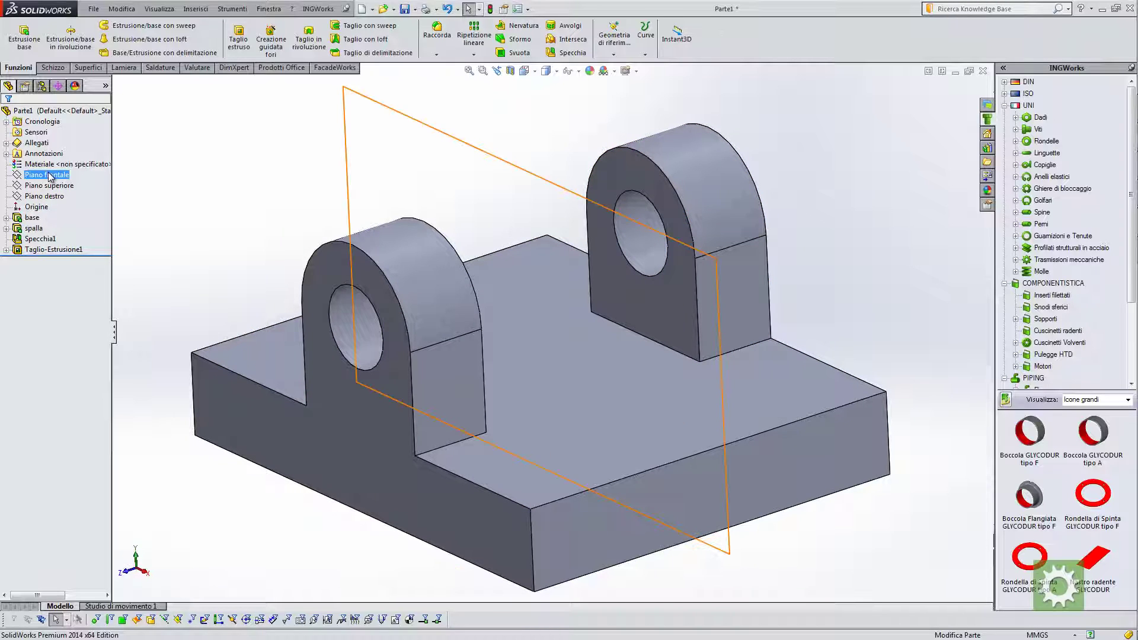
pyautogui.click(53, 174)
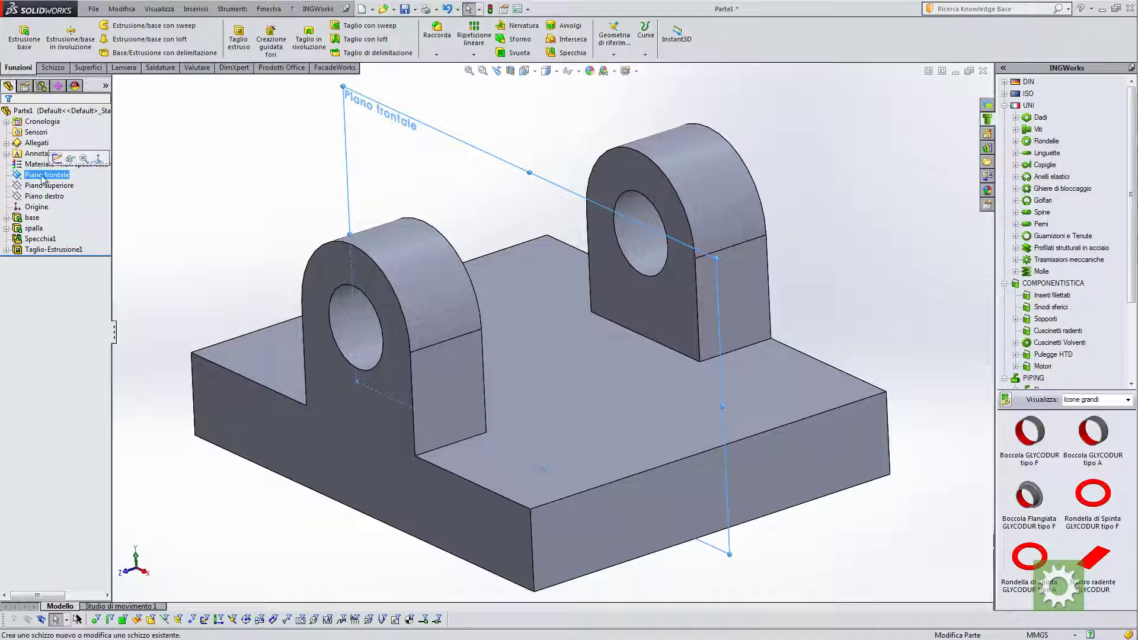
pyautogui.click(70, 161)
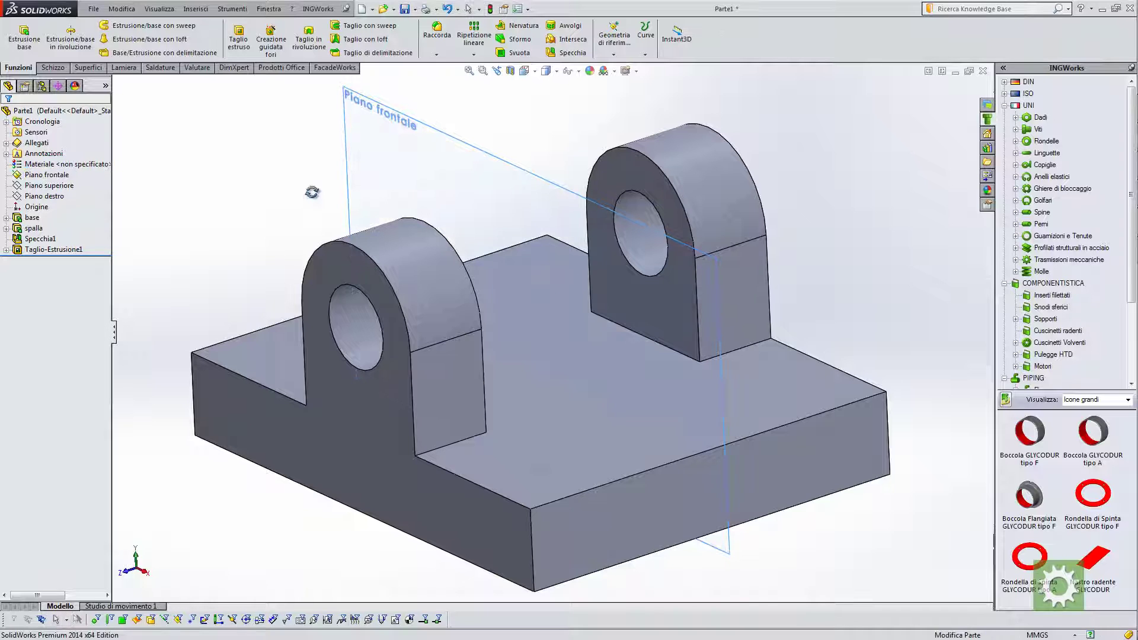
# Step: Orbit to a near-front isometric angle, select Piano superiore then Piano frontale, and clear the selection
pyautogui.moveTo(310, 188)
pyautogui.mouseDown(button='middle')
pyautogui.moveTo(319, 164)
pyautogui.moveTo(290, 183)
pyautogui.moveTo(186, 178)
pyautogui.moveTo(282, 173)
pyautogui.moveTo(318, 186)
pyautogui.moveTo(296, 181)
pyautogui.mouseUp(button='middle')
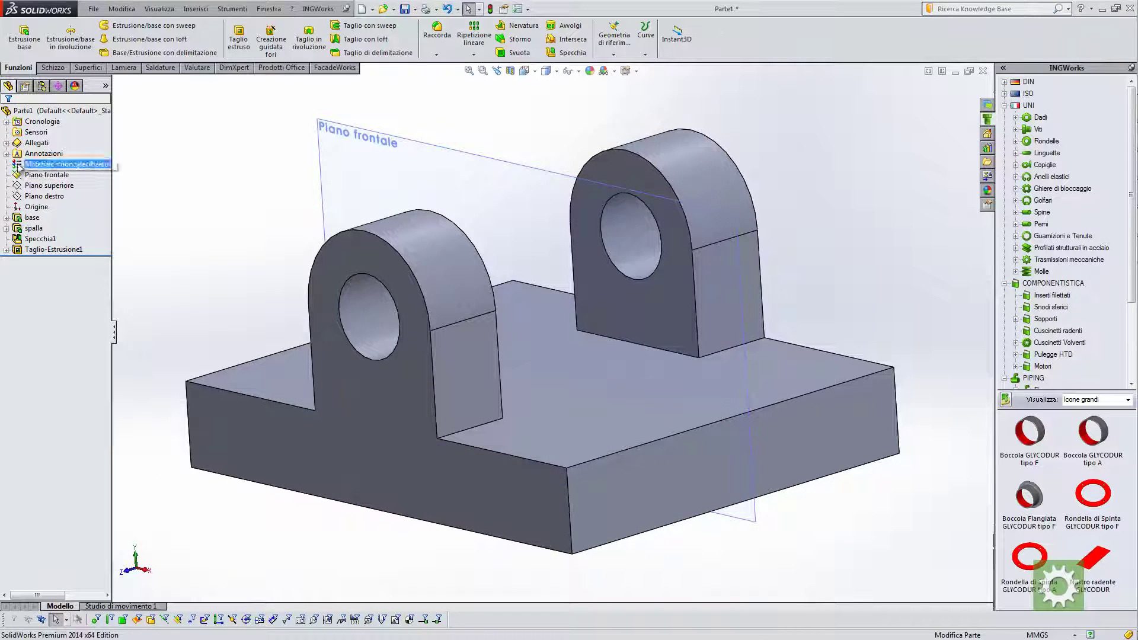
pyautogui.click(19, 186)
pyautogui.click(35, 175)
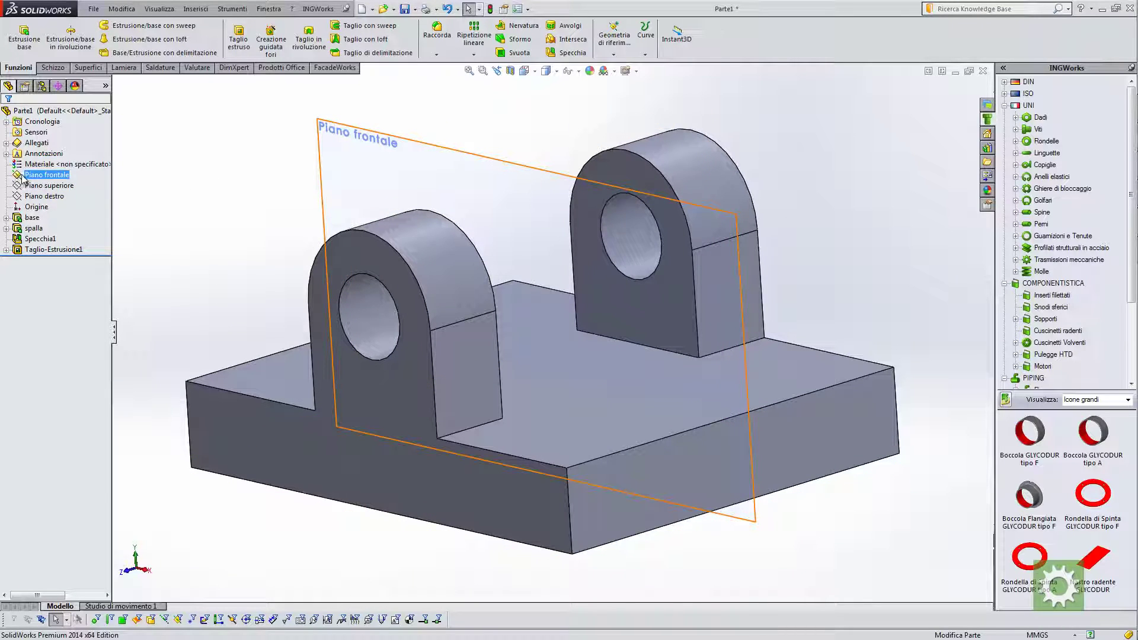
pyautogui.press('Escape')
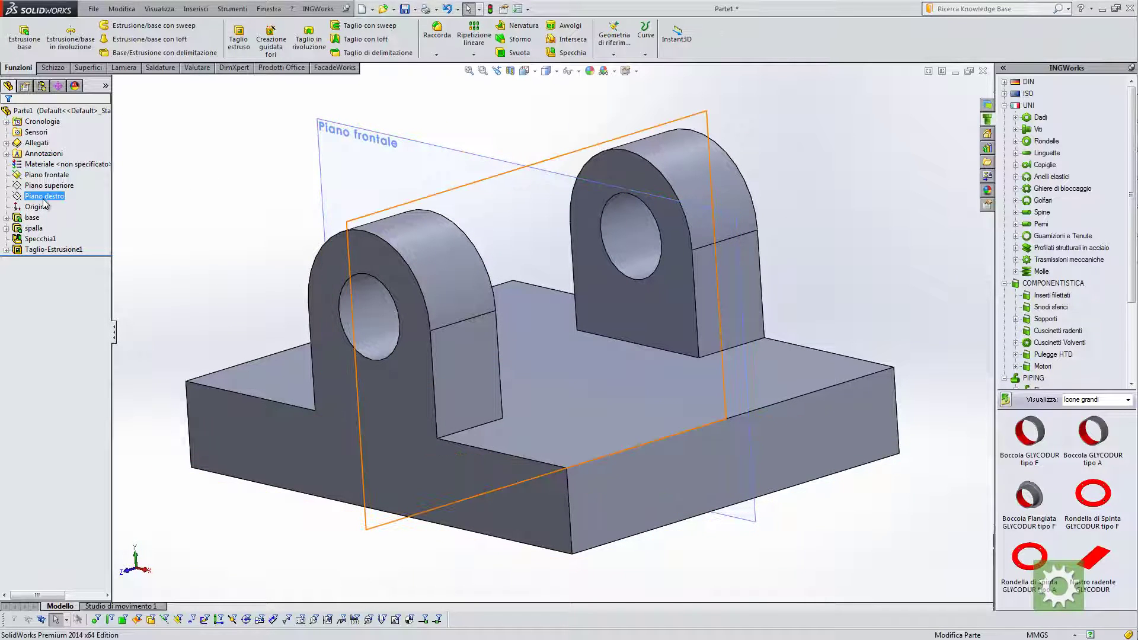
# Step: Expand the base feature and show its sketch Schizzo1 on the plate
pyautogui.click(7, 218)
pyautogui.moveTo(172, 234)
pyautogui.mouseDown(button='middle')
pyautogui.moveTo(171, 203)
pyautogui.moveTo(170, 234)
pyautogui.mouseUp(button='middle')
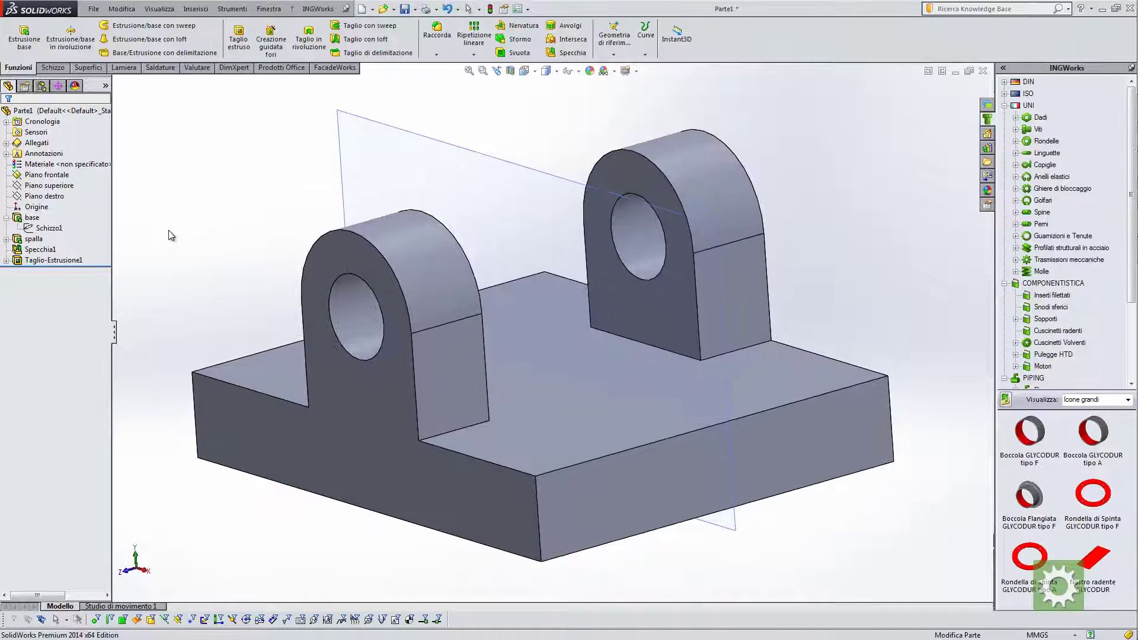
pyautogui.click(37, 176)
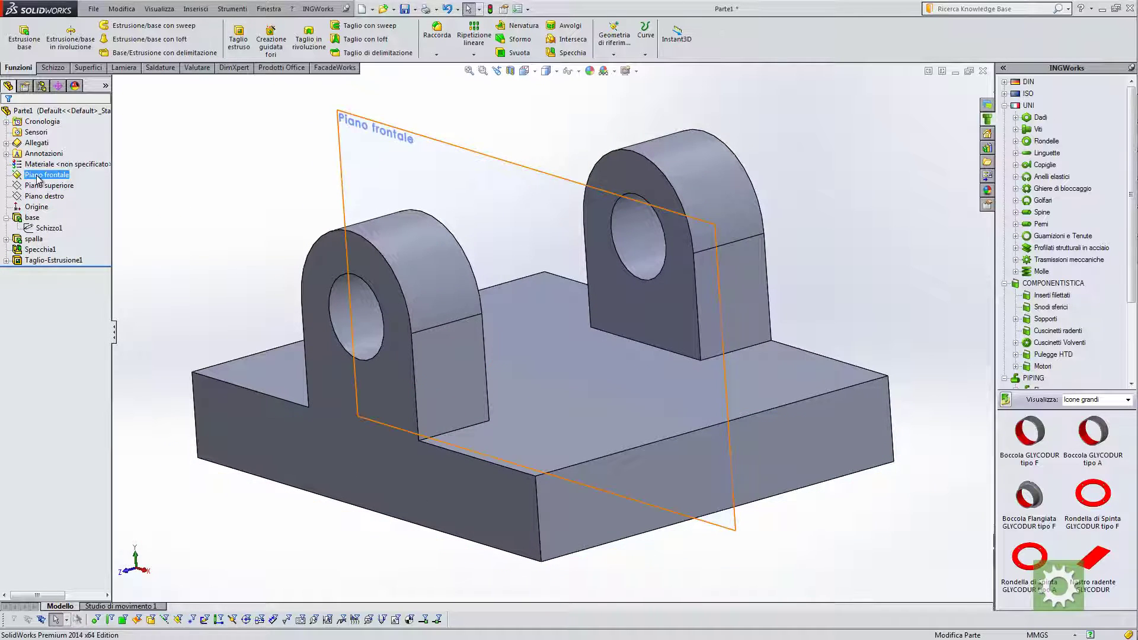
pyautogui.click(45, 229)
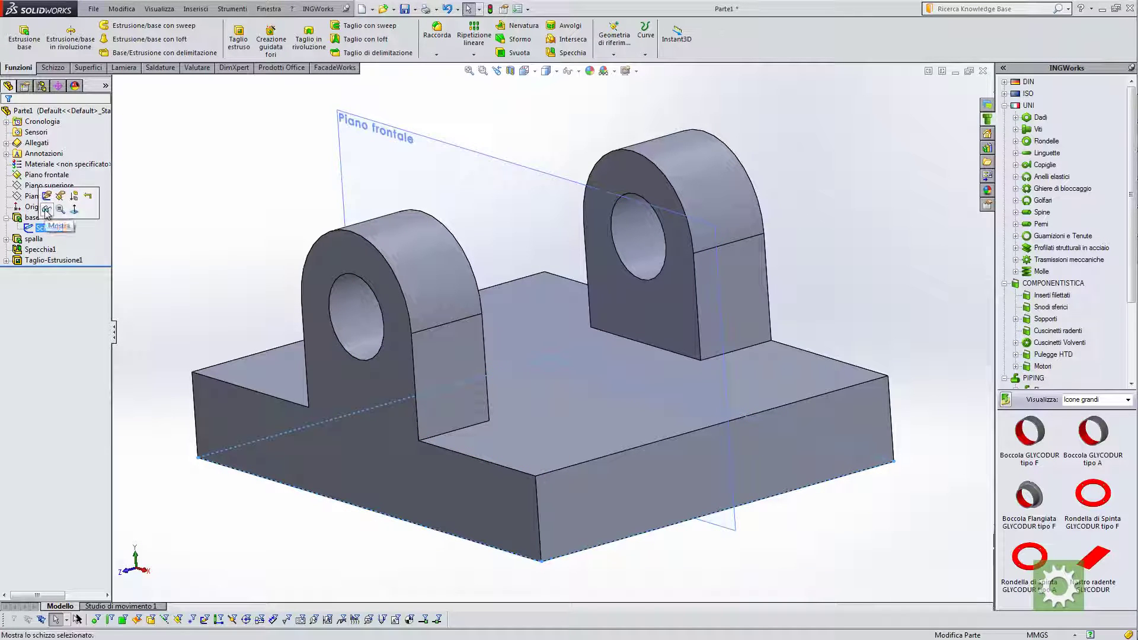
pyautogui.click(30, 251)
# Step: Expand spalla, show Schizzo2 on the lug, and orbit the bracket slightly
pyautogui.click(6, 238)
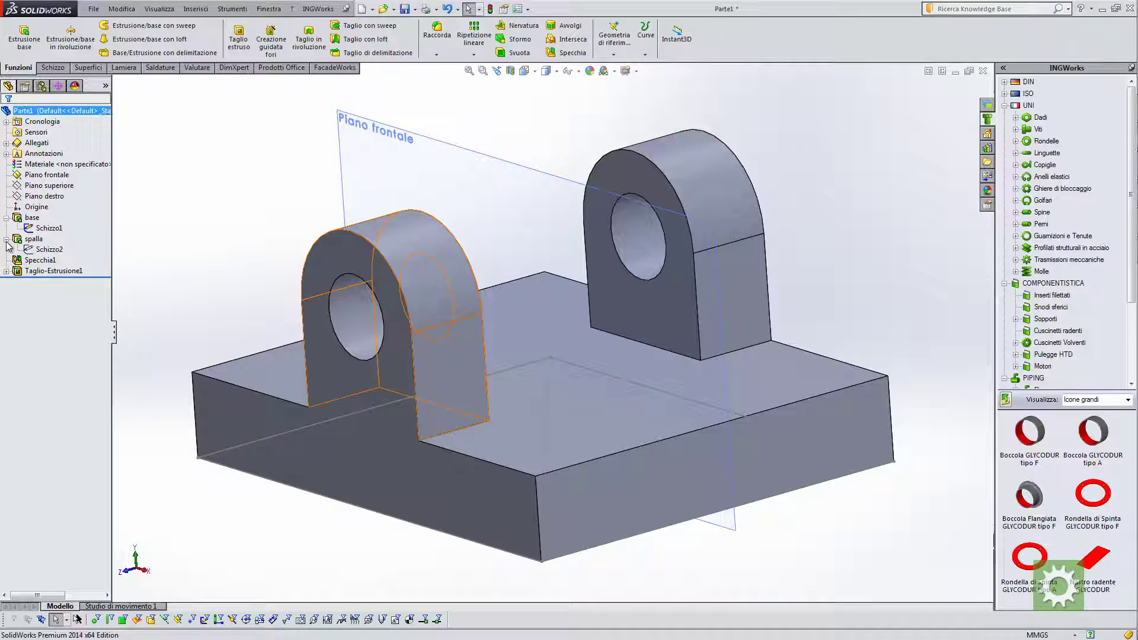
pyautogui.click(45, 249)
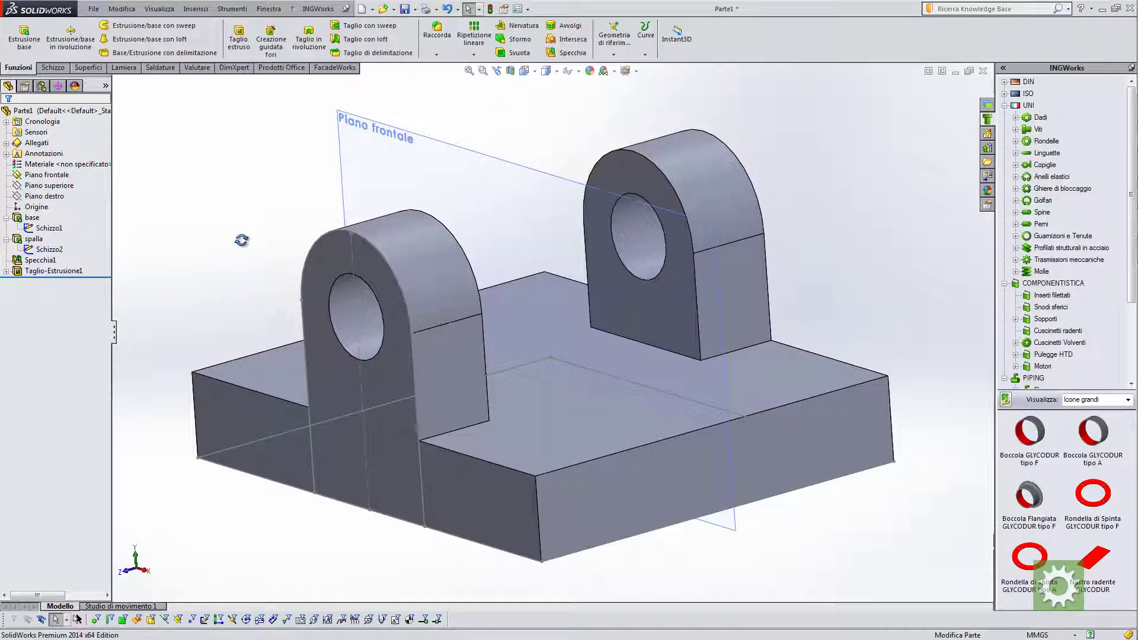
pyautogui.moveTo(241, 242); pyautogui.dragTo(426, 276, button='middle')
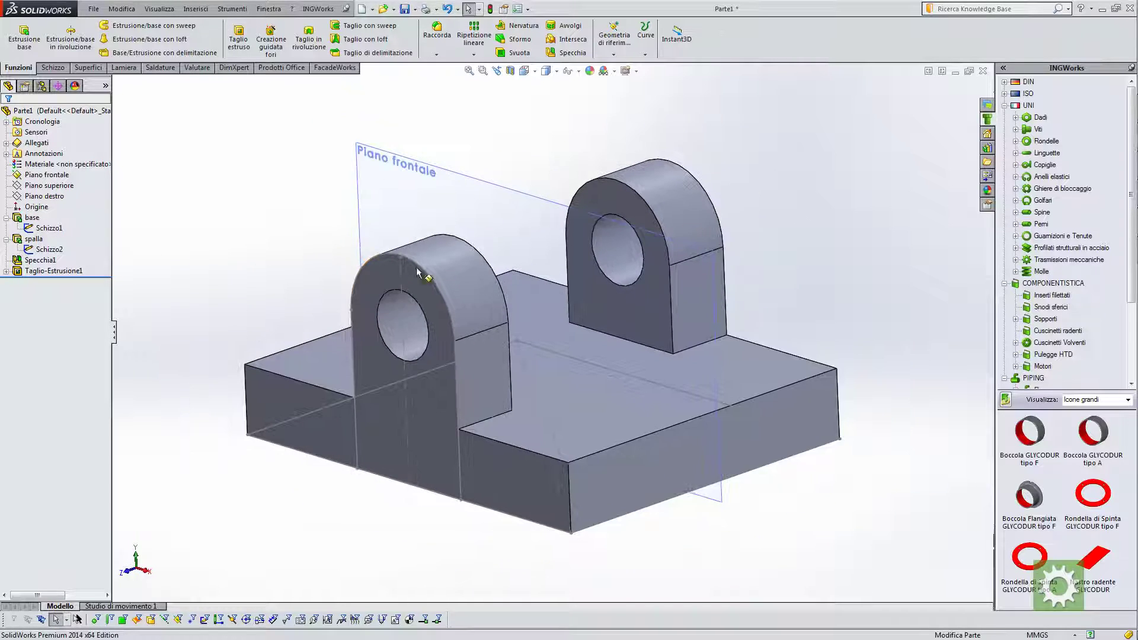
pyautogui.moveTo(308, 248)
pyautogui.mouseDown(button='middle')
pyautogui.moveTo(295, 228)
pyautogui.moveTo(295, 242)
pyautogui.mouseUp(button='middle')
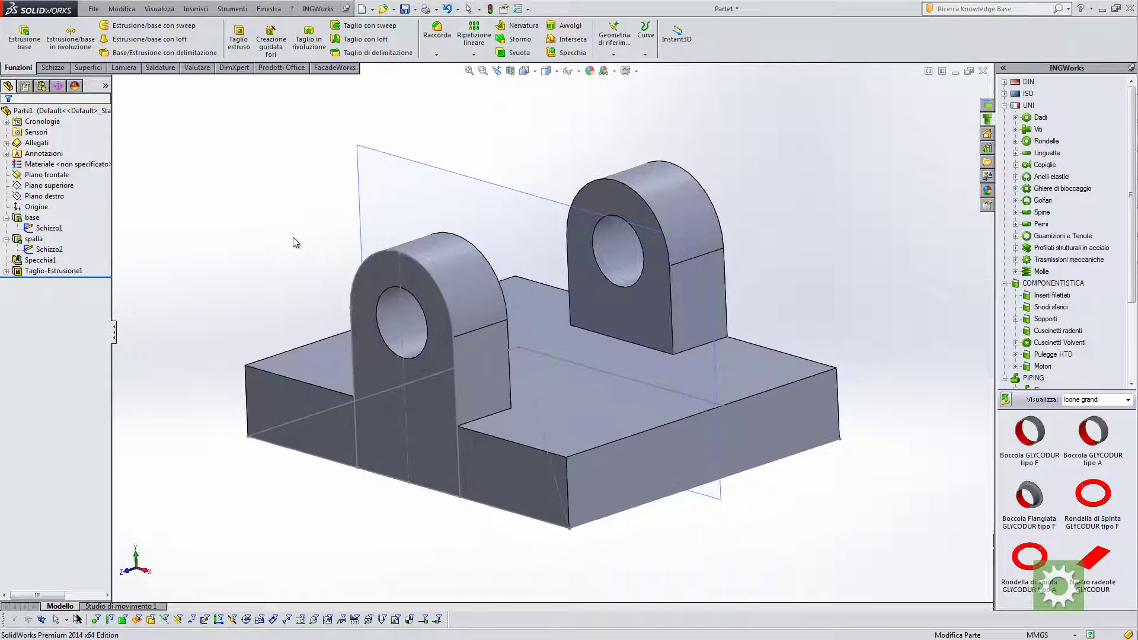
# Step: Turn off View Planes so the Piano frontale plane disappears
pyautogui.click(577, 72)
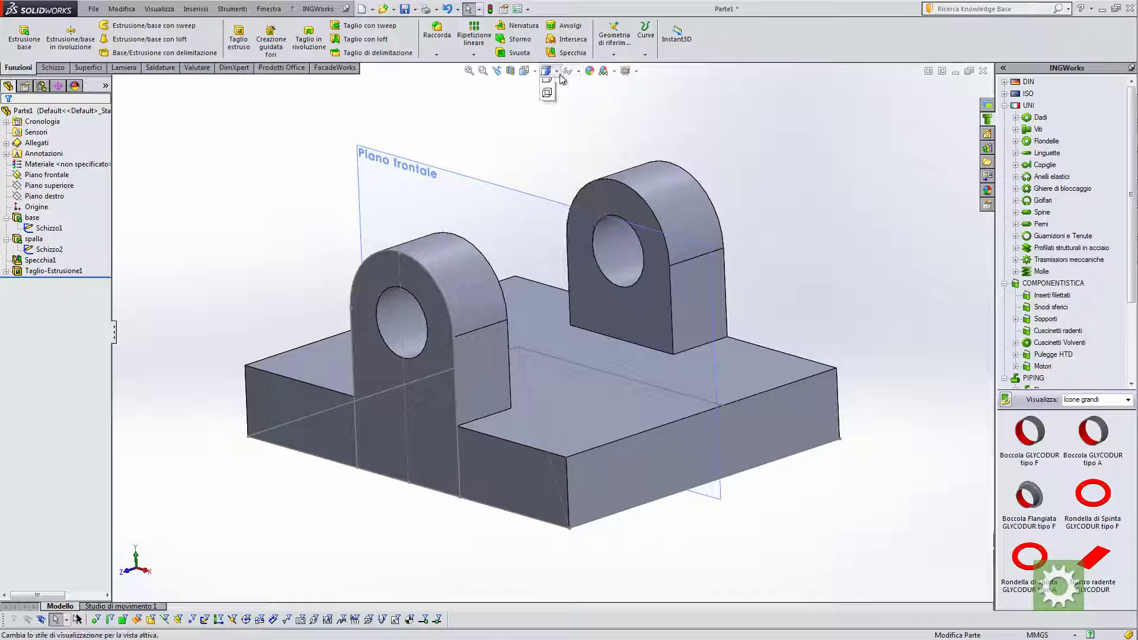
pyautogui.click(577, 72)
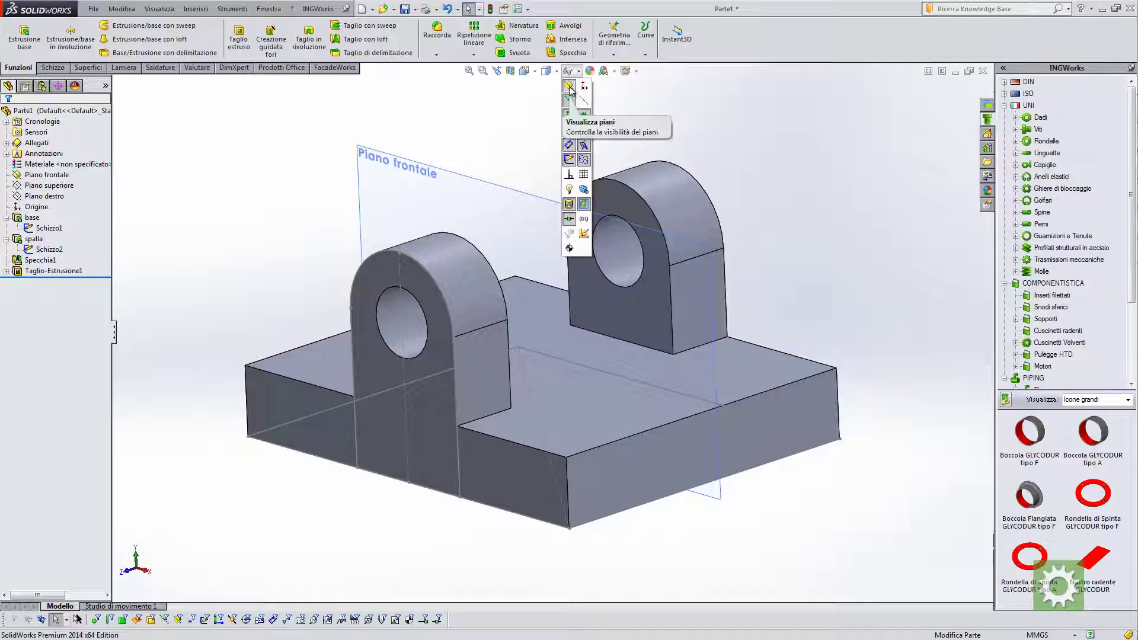
pyautogui.click(570, 89)
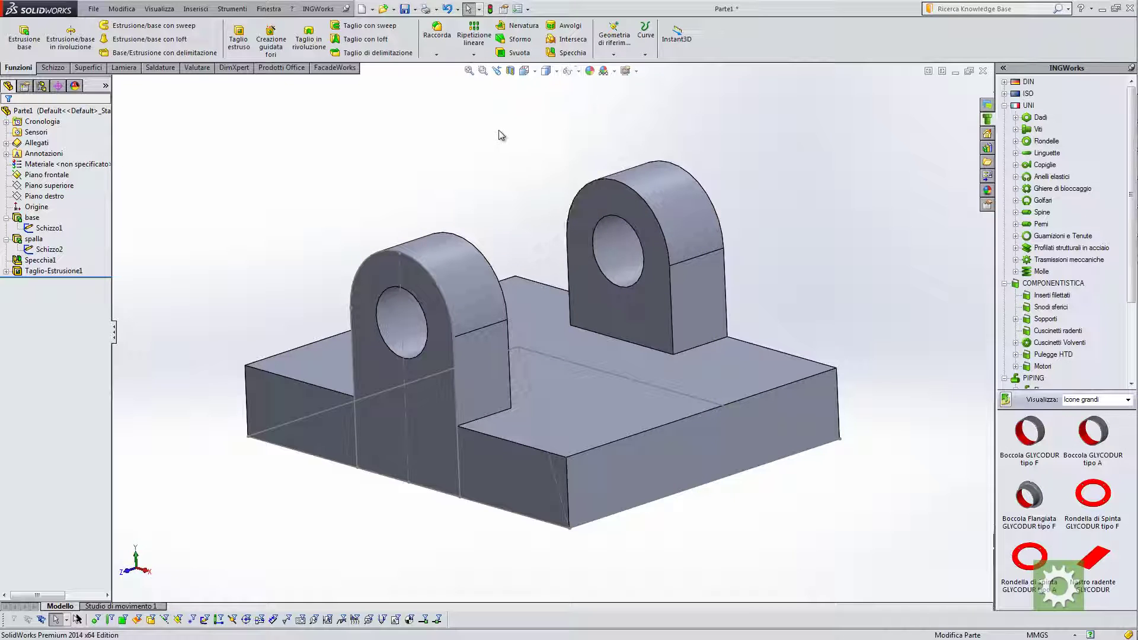
pyautogui.click(35, 176)
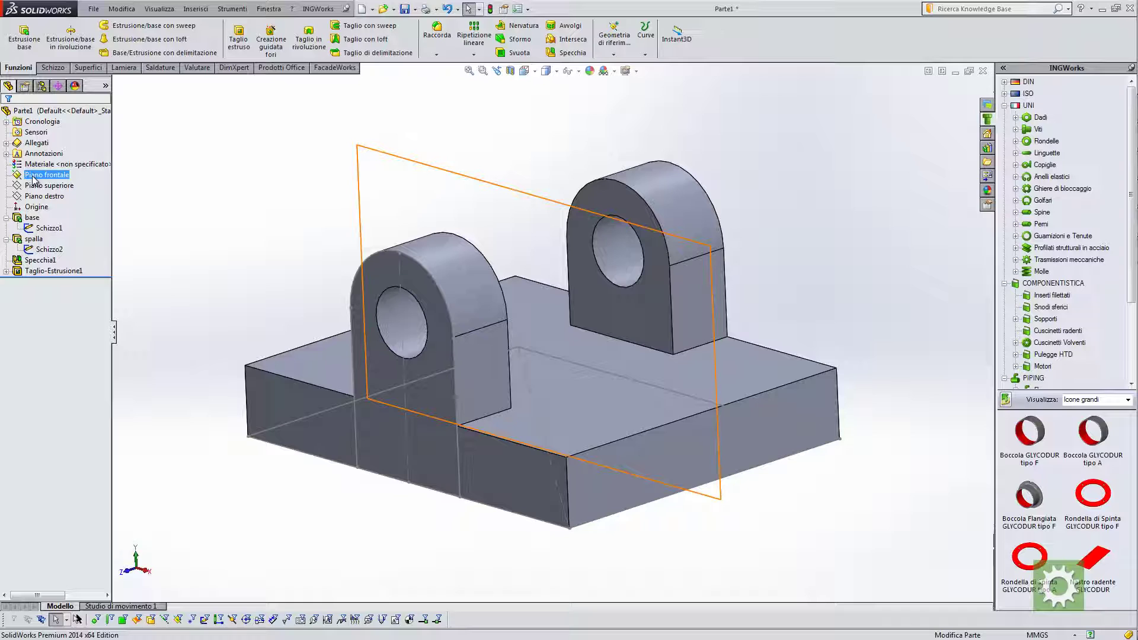
pyautogui.click(218, 179)
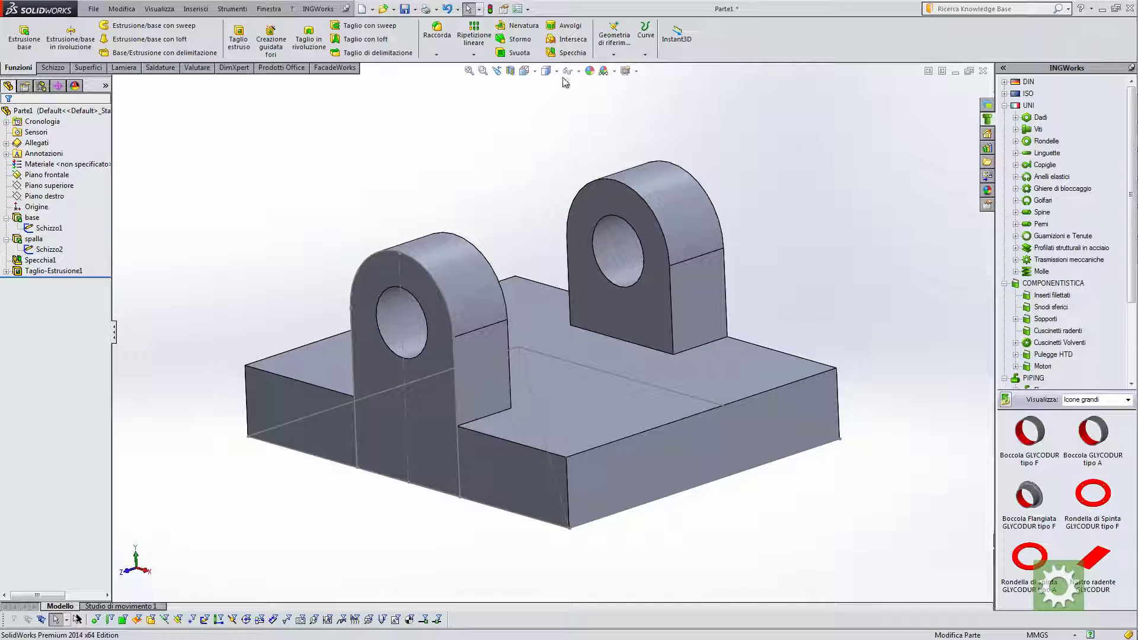
# Step: Hide Schizzo1 and turn off View Sketches to remove all sketches
pyautogui.click(48, 228)
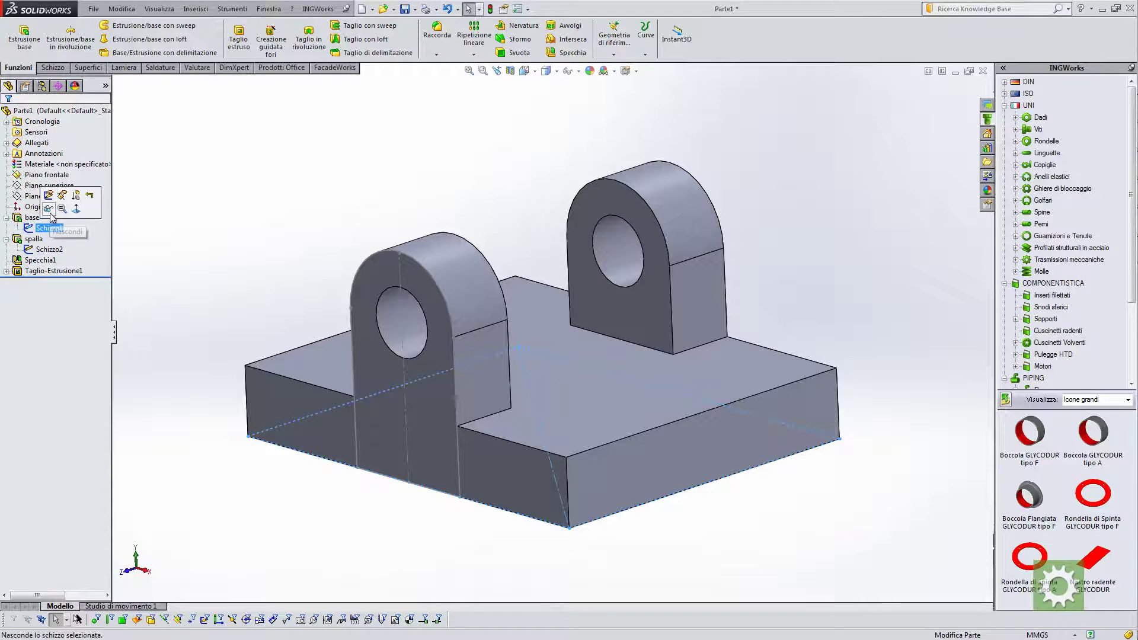
pyautogui.click(49, 209)
pyautogui.click(578, 71)
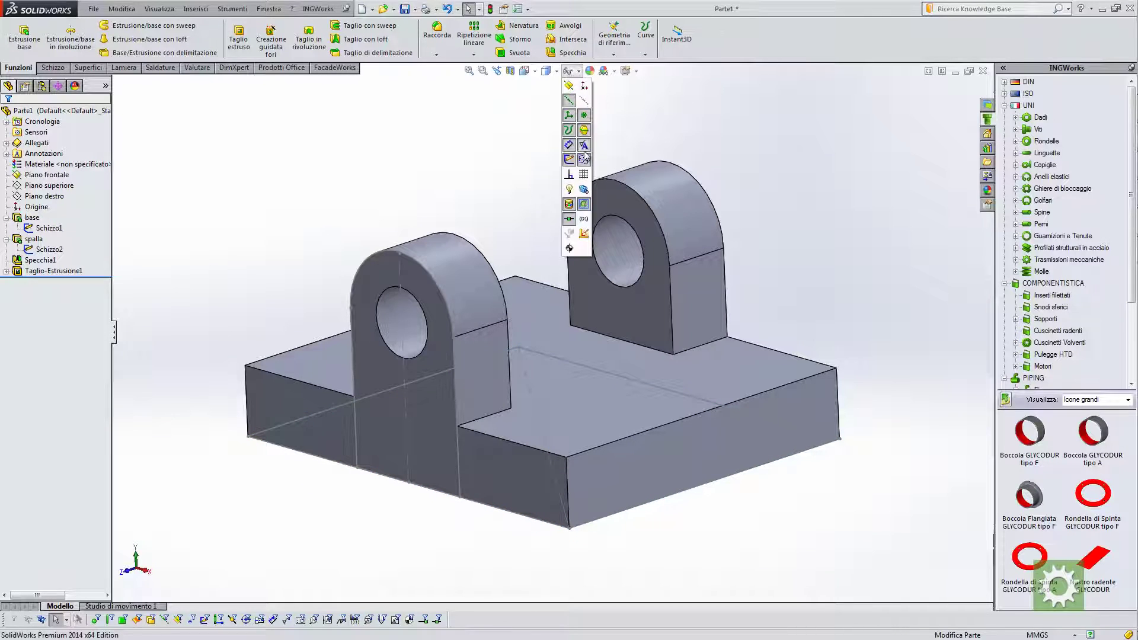
pyautogui.click(584, 158)
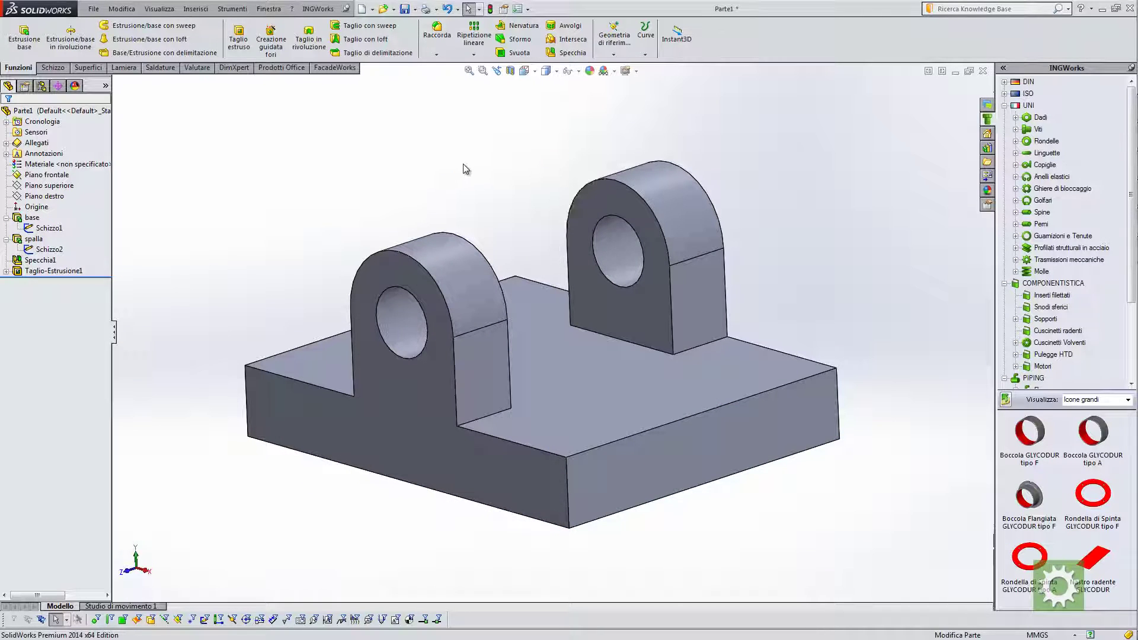
# Step: Zoom in on the clean bracket and pan it upward to recentre it
pyautogui.scroll(-2, 492, 172)
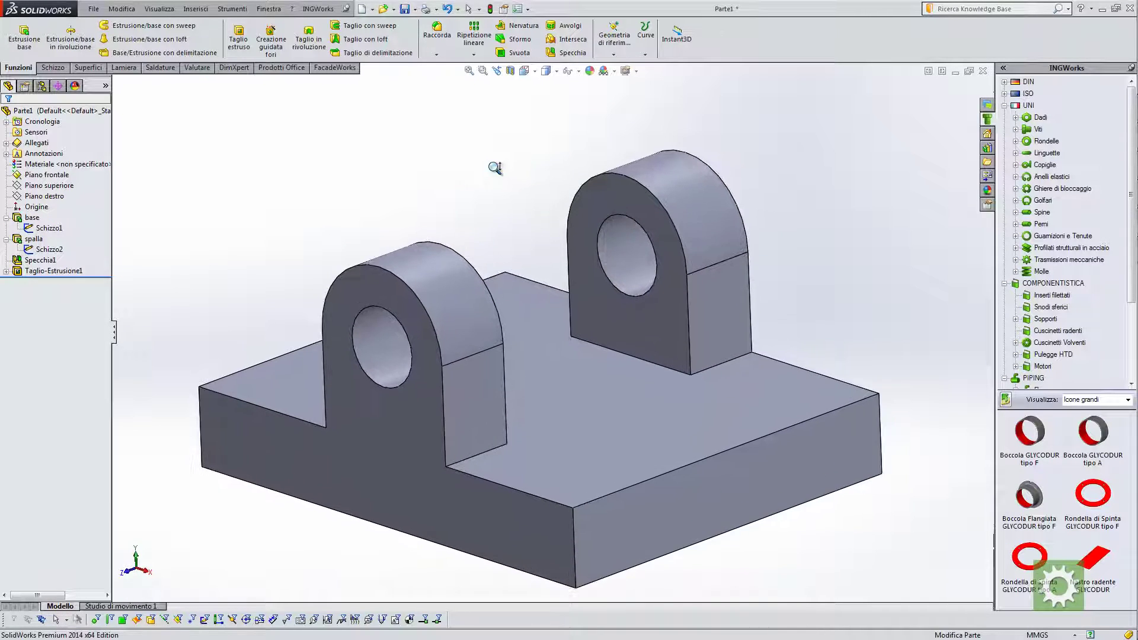
pyautogui.keyDown('ctrl'); pyautogui.moveTo(494, 167); pyautogui.dragTo(492, 160, button='middle'); pyautogui.keyUp('ctrl')
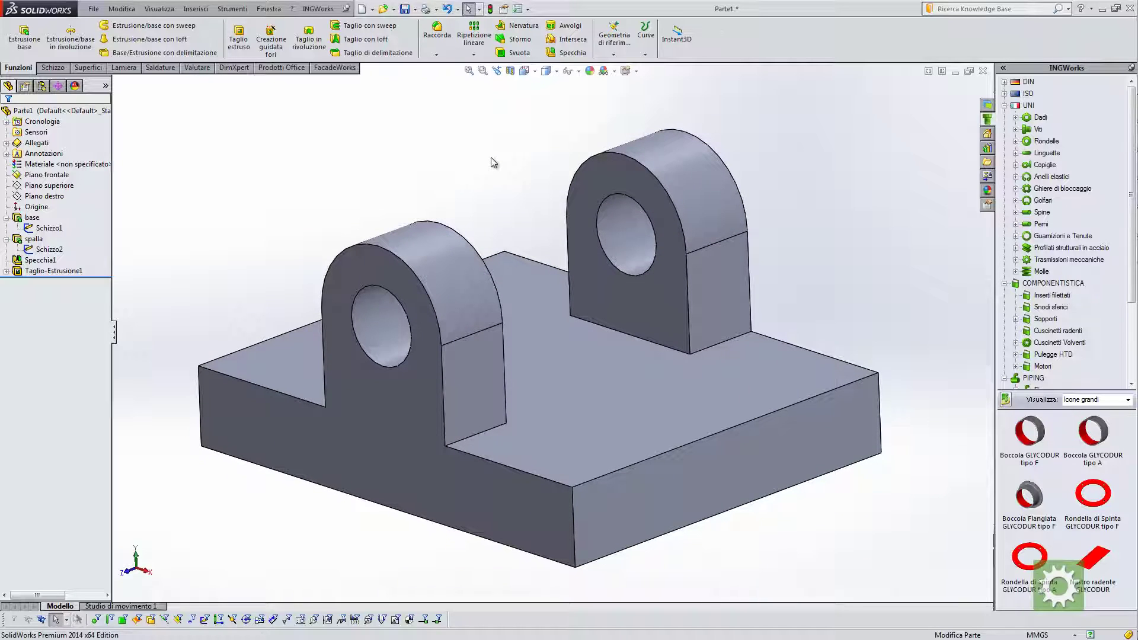